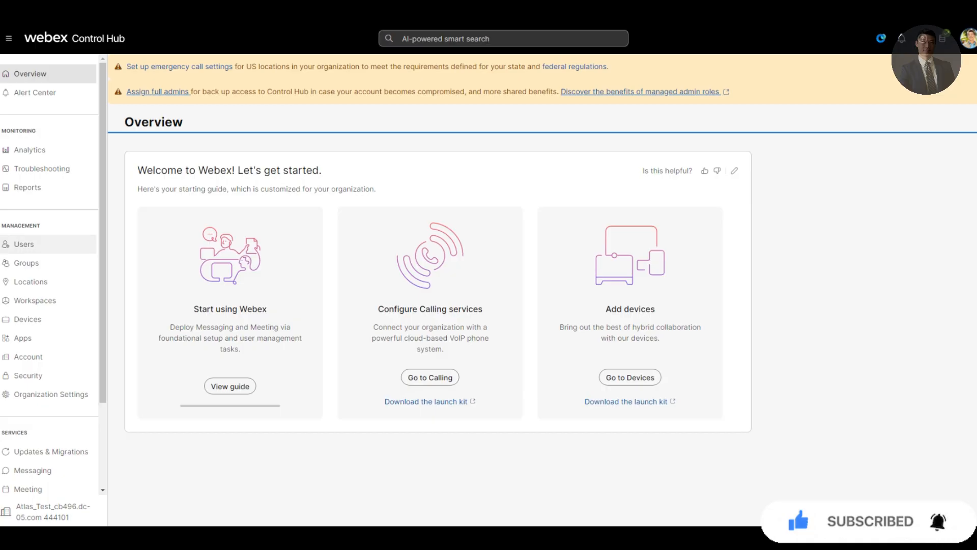
Set the Control Hub idle timeout to No timeout in the organization settings and save the change.
{"action": "left_click", "coordinate": [51, 394]}
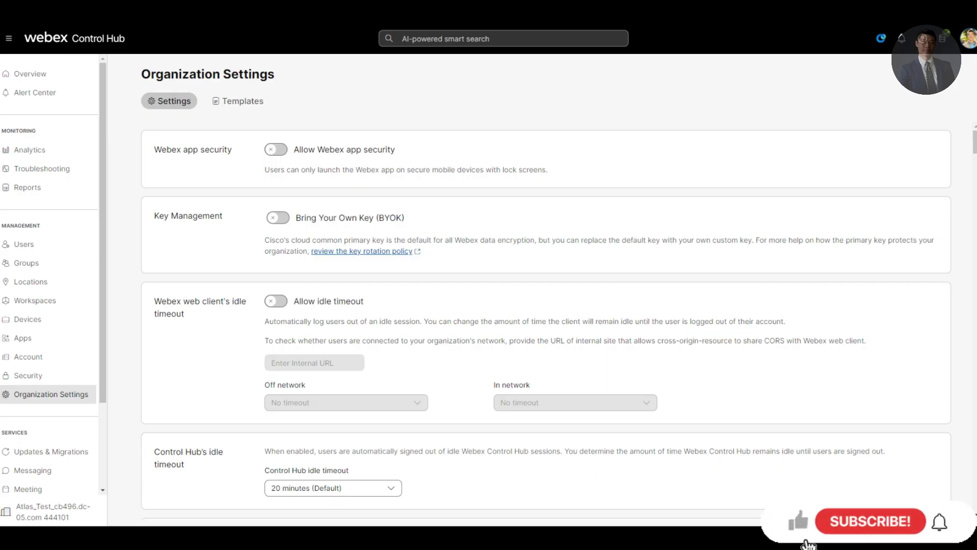
{"action": "scroll", "coordinate": [545, 329], "scroll_direction": "down", "scroll_amount": 4}
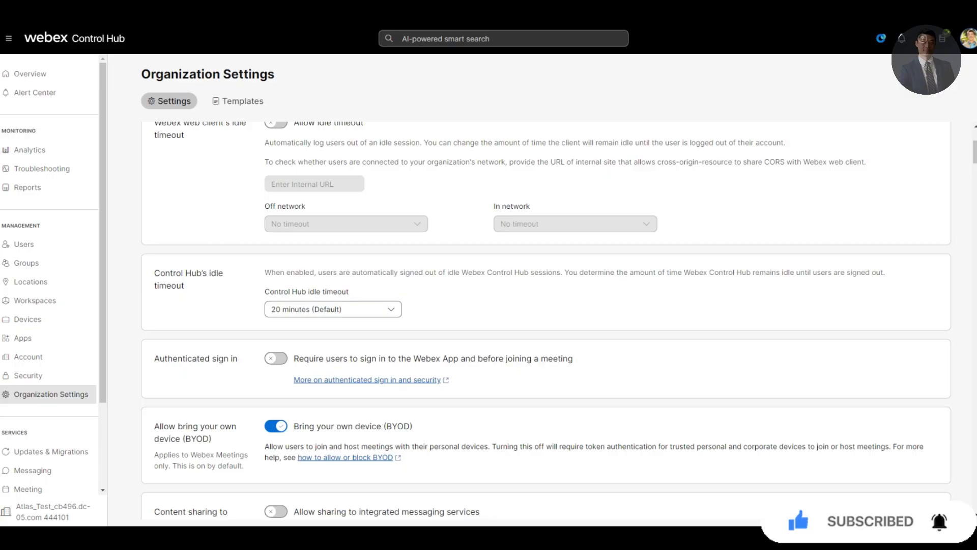
{"action": "key", "text": "Tab"}
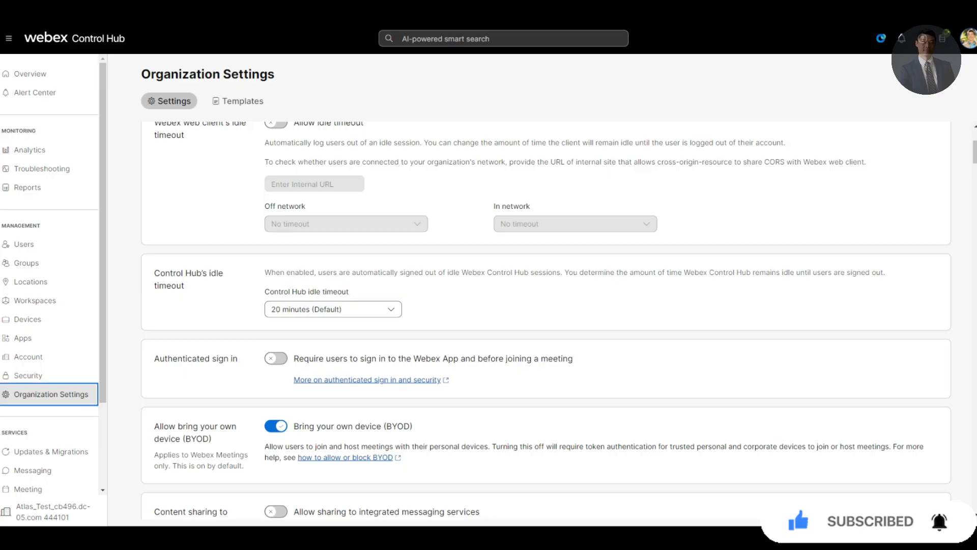
{"action": "left_click", "coordinate": [332, 309]}
{"action": "scroll", "coordinate": [329, 405], "scroll_direction": "down", "scroll_amount": 1}
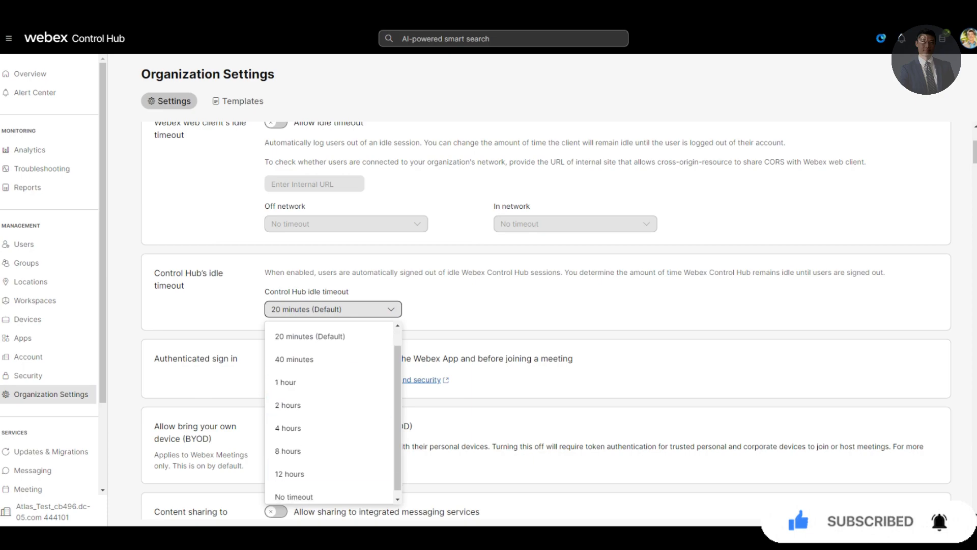
{"action": "left_click", "coordinate": [294, 490]}
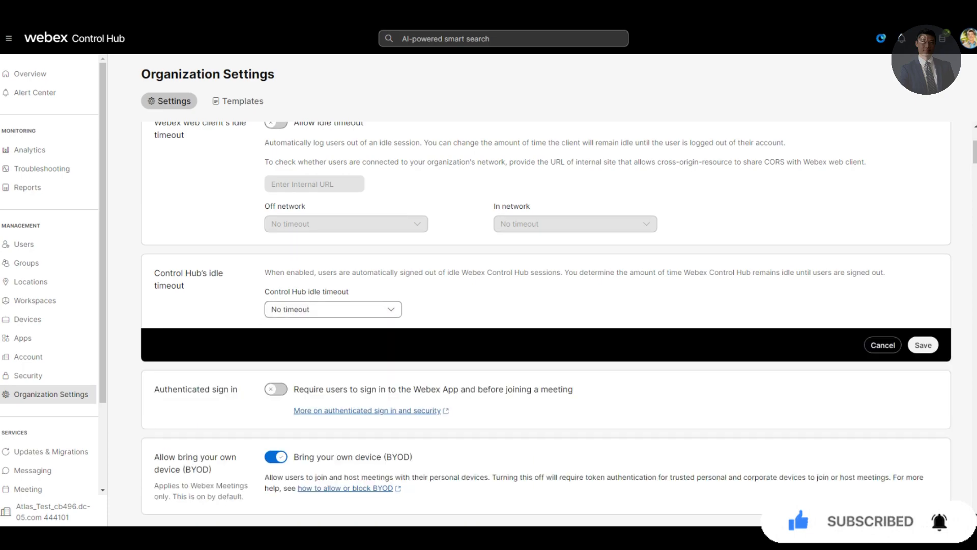
{"action": "left_click", "coordinate": [923, 345]}
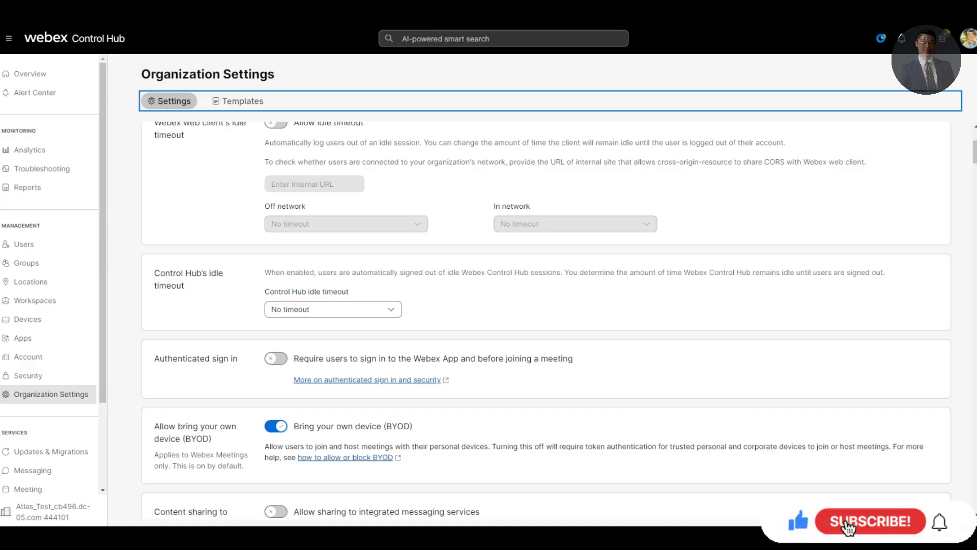
Start adding numbers in the Calling service for the dCloud location, with PSTN number as the number type.
{"action": "scroll", "coordinate": [48, 280], "scroll_direction": "down", "scroll_amount": 2}
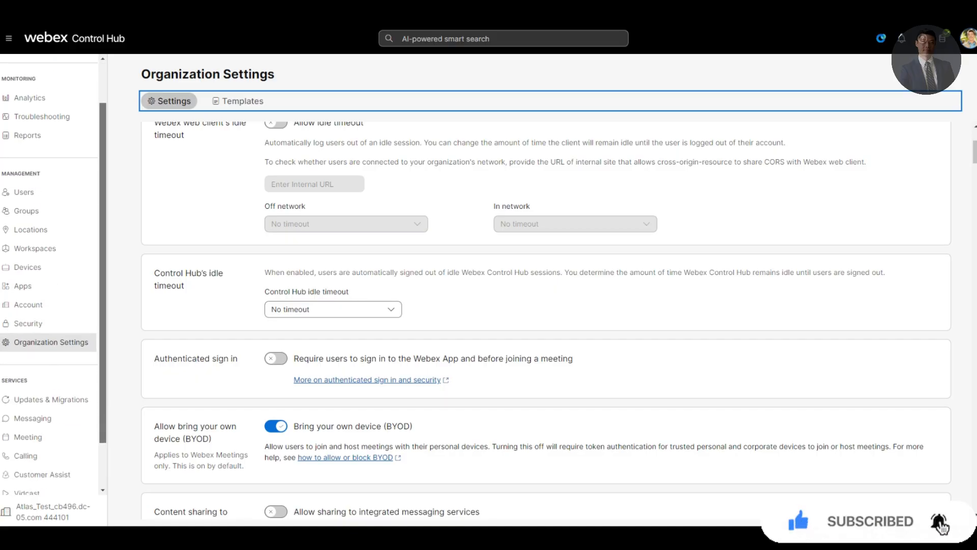
{"action": "left_click", "coordinate": [493, 273]}
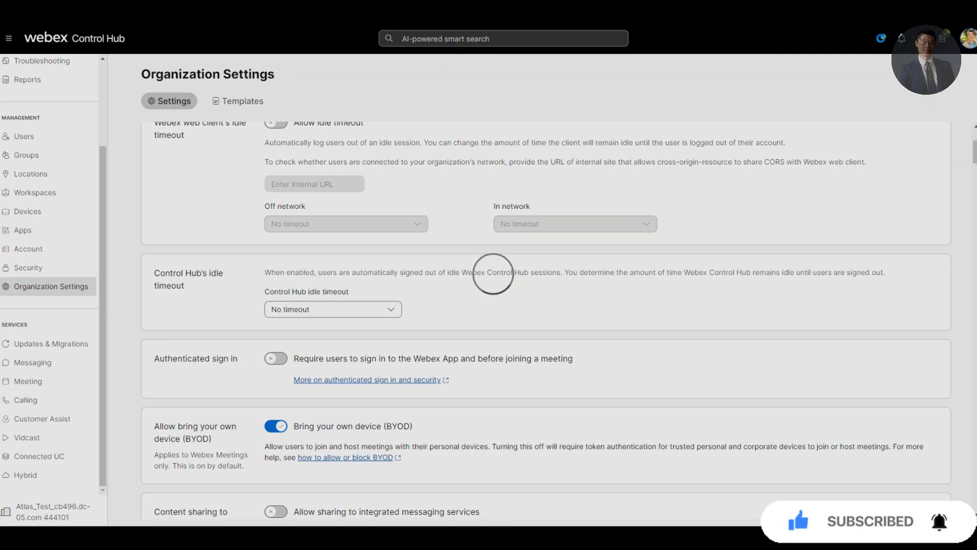
{"action": "left_click", "coordinate": [25, 400]}
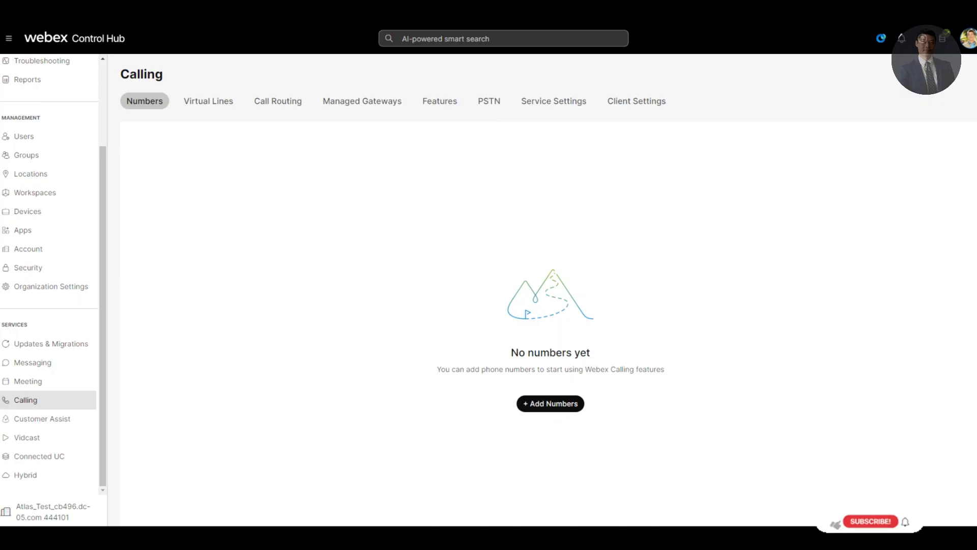
{"action": "left_click", "coordinate": [550, 403]}
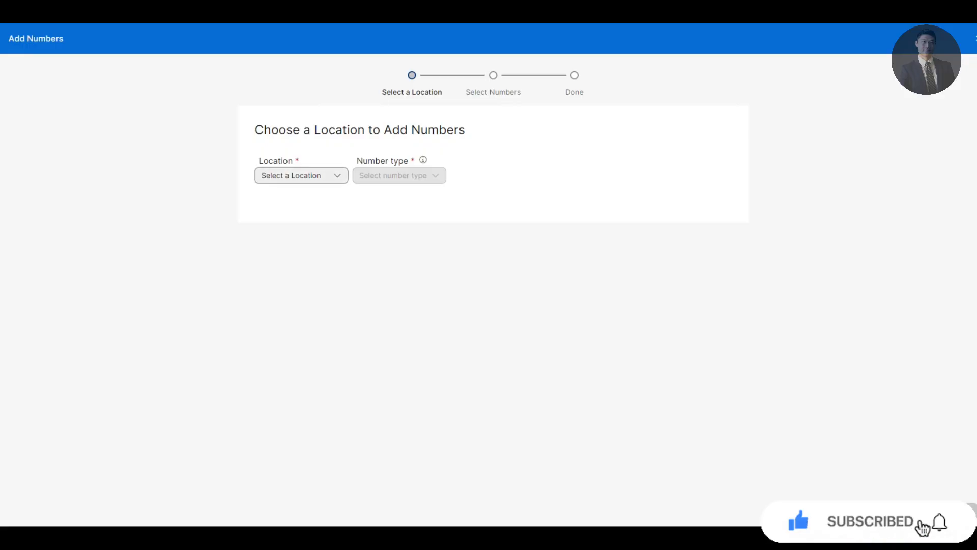
{"action": "left_click", "coordinate": [305, 177]}
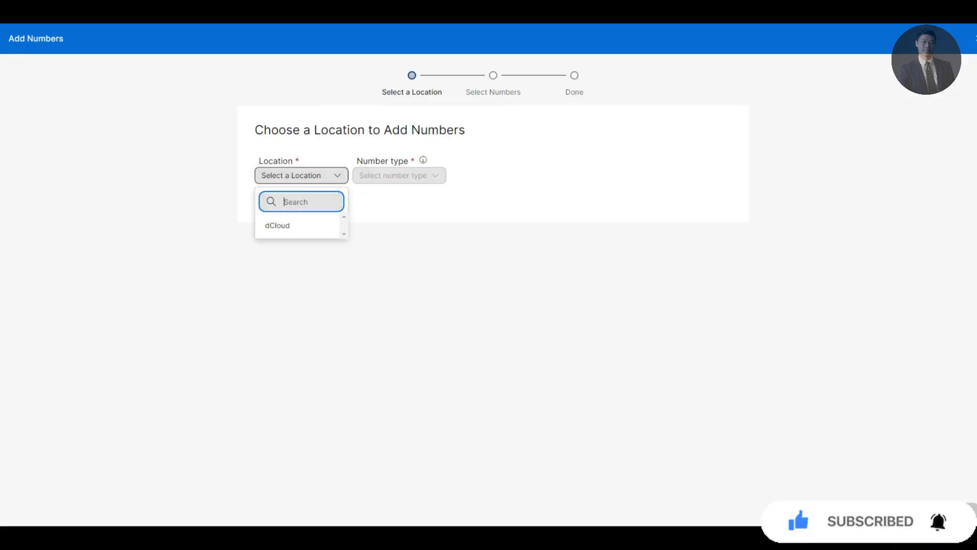
{"action": "left_click", "coordinate": [283, 225]}
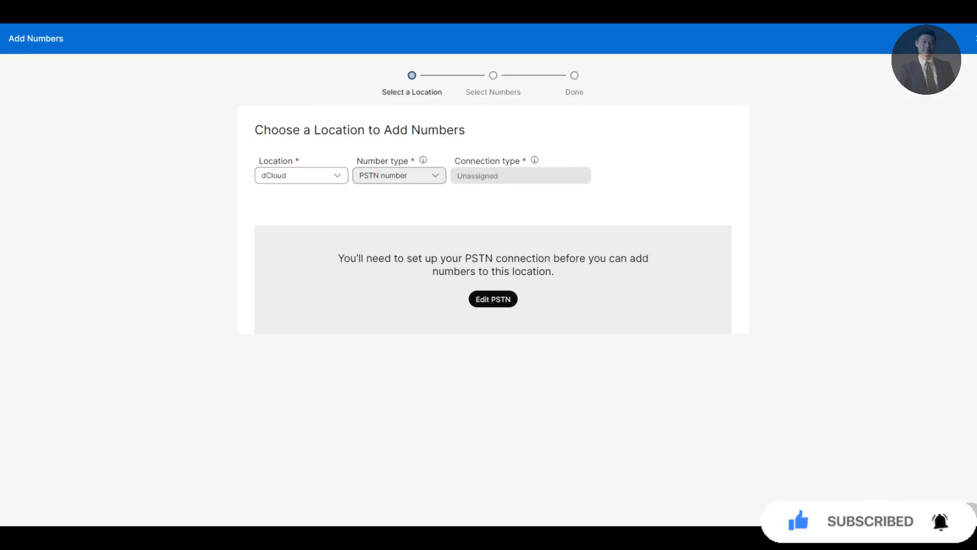
{"action": "left_click", "coordinate": [400, 176]}
{"action": "left_click", "coordinate": [390, 225]}
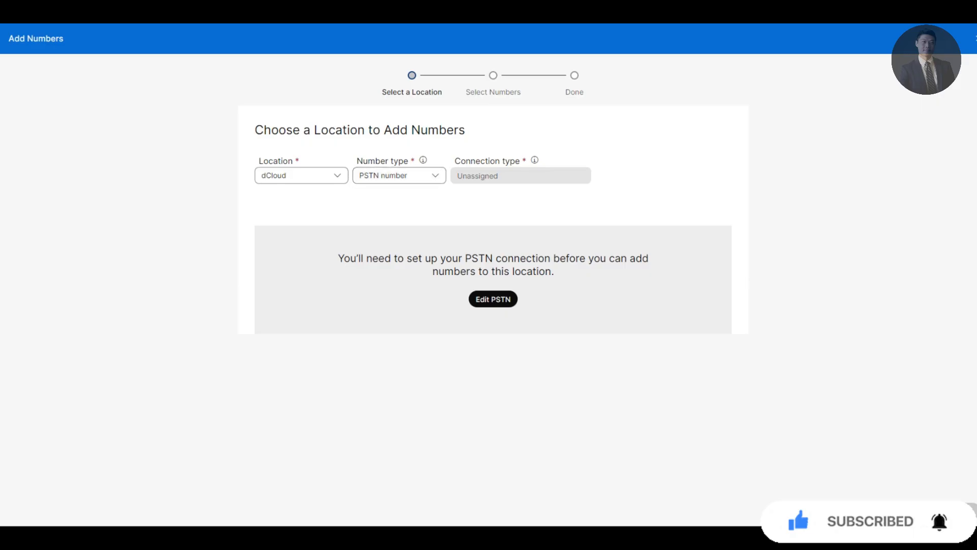
Set dCloud's PSTN connection to Premises-based PSTN with routing choice None and acknowledge the call routing change.
{"action": "left_click", "coordinate": [493, 299]}
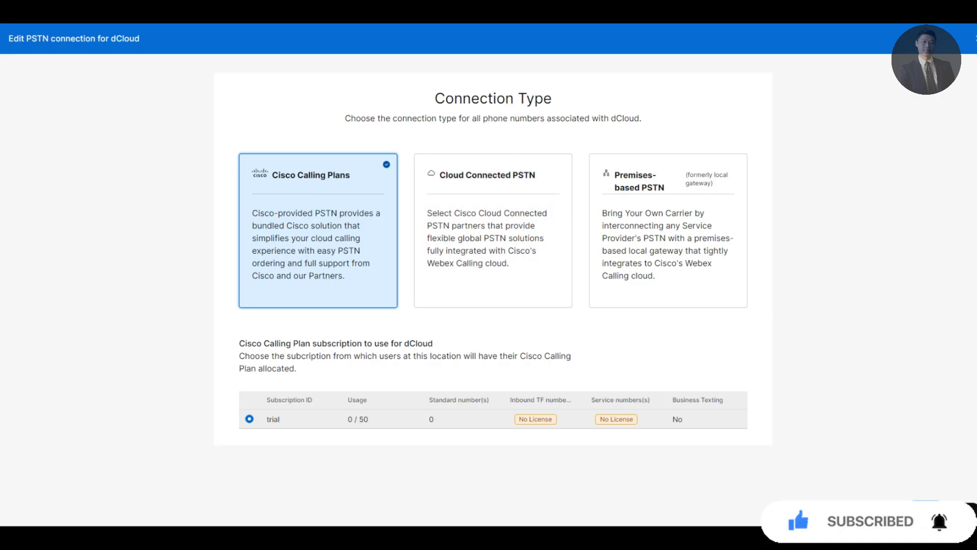
{"action": "left_click", "coordinate": [668, 231]}
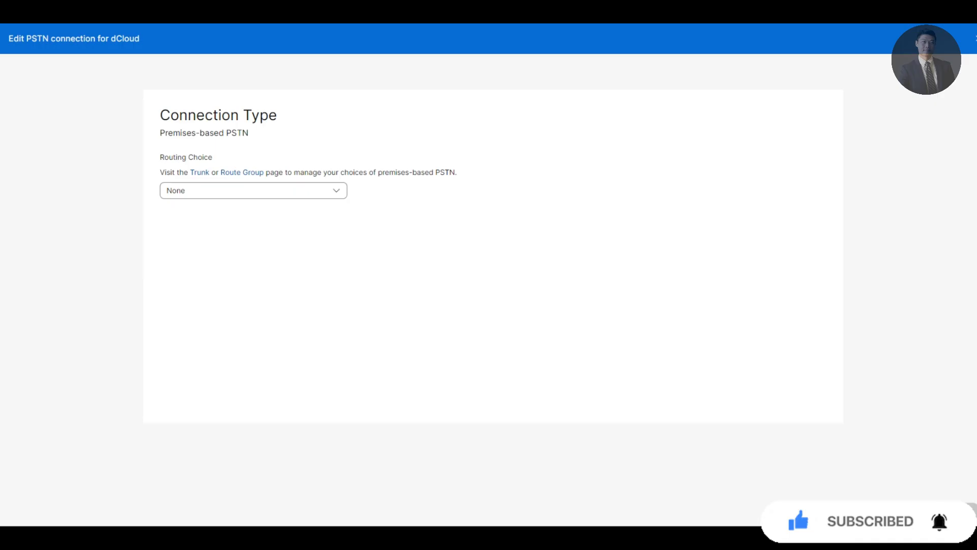
{"action": "left_click", "coordinate": [253, 190]}
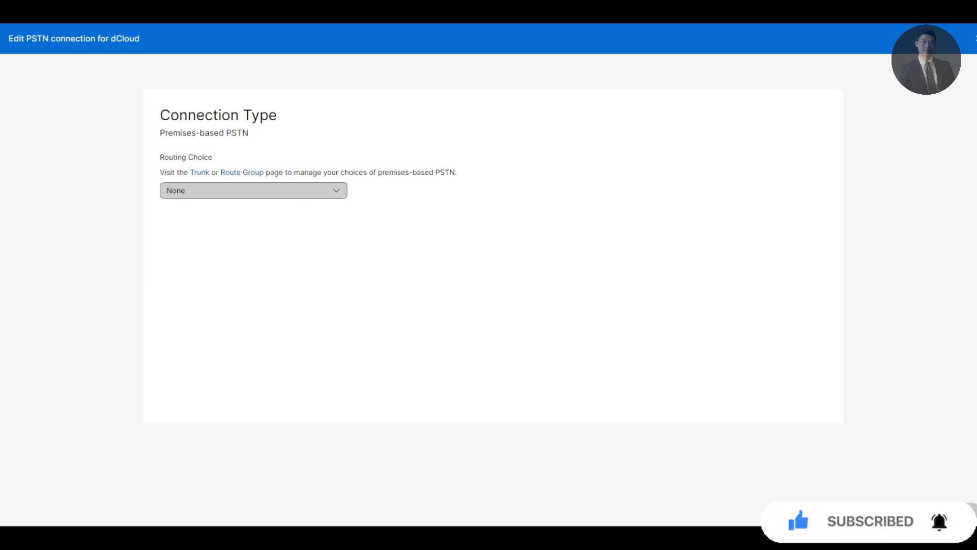
{"action": "left_click", "coordinate": [249, 240]}
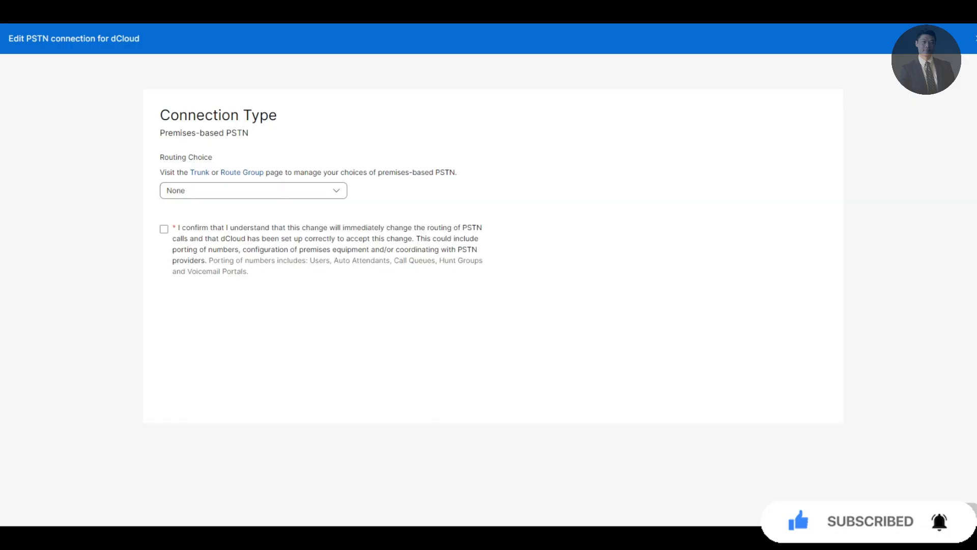
{"action": "left_click", "coordinate": [164, 229]}
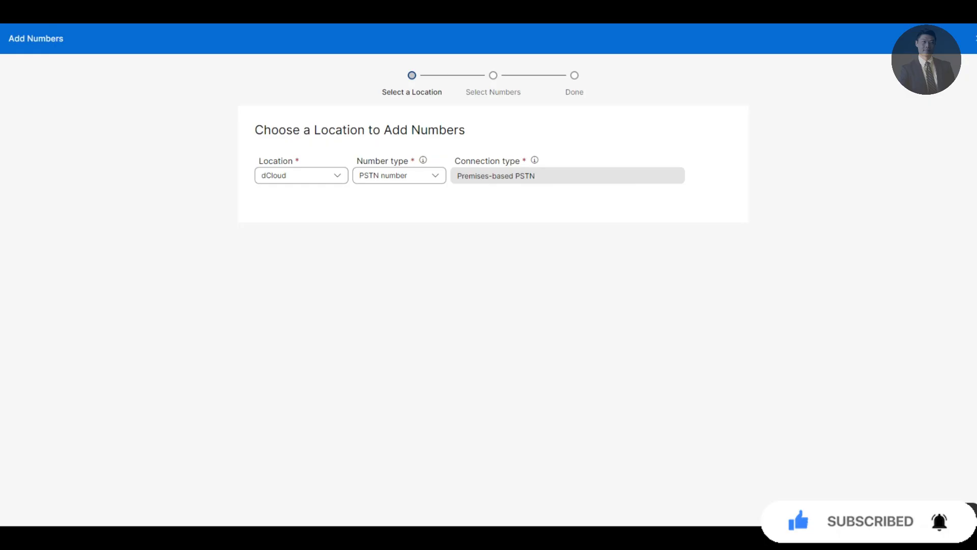
Continue to number entry and paste the copied list of phone numbers as Standard Numbers, allowing the site clipboard access.
{"action": "left_click", "coordinate": [969, 510]}
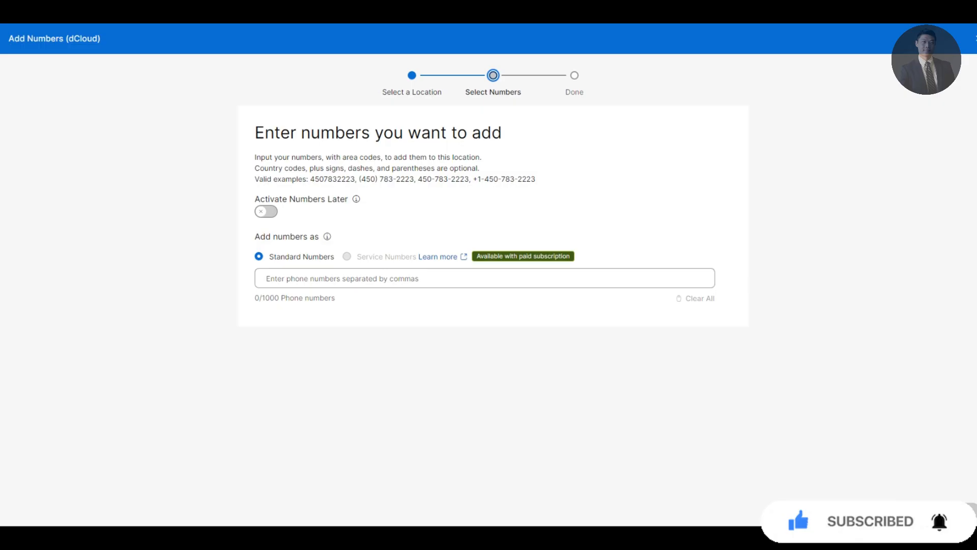
{"action": "left_click", "coordinate": [342, 279]}
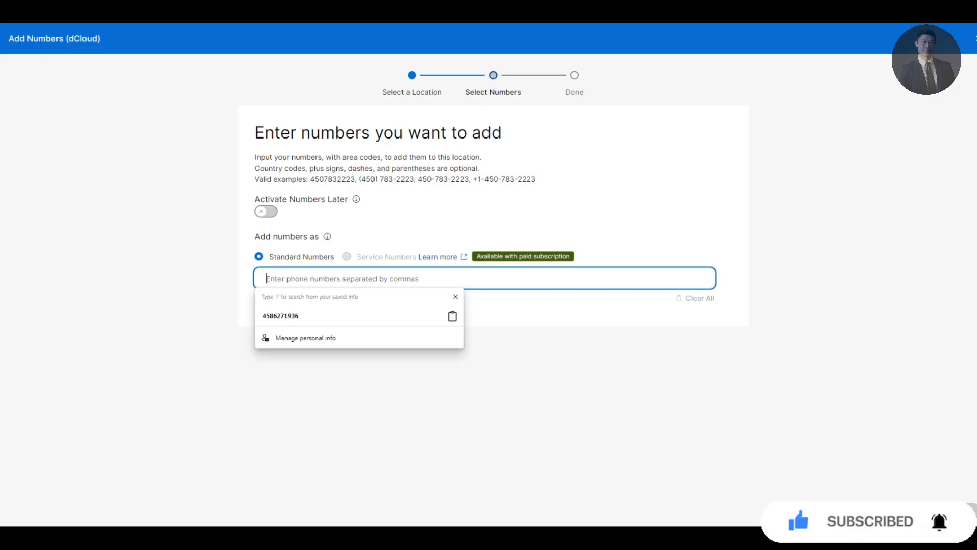
{"action": "key", "text": "ctrl+v"}
{"action": "left_click", "coordinate": [88, 79]}
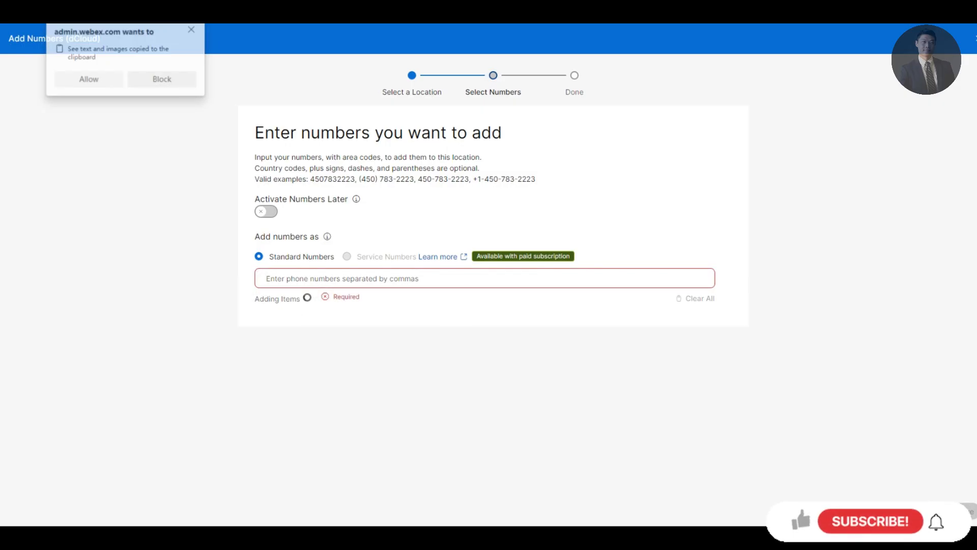
{"action": "scroll", "coordinate": [358, 280], "scroll_direction": "down", "scroll_amount": 1}
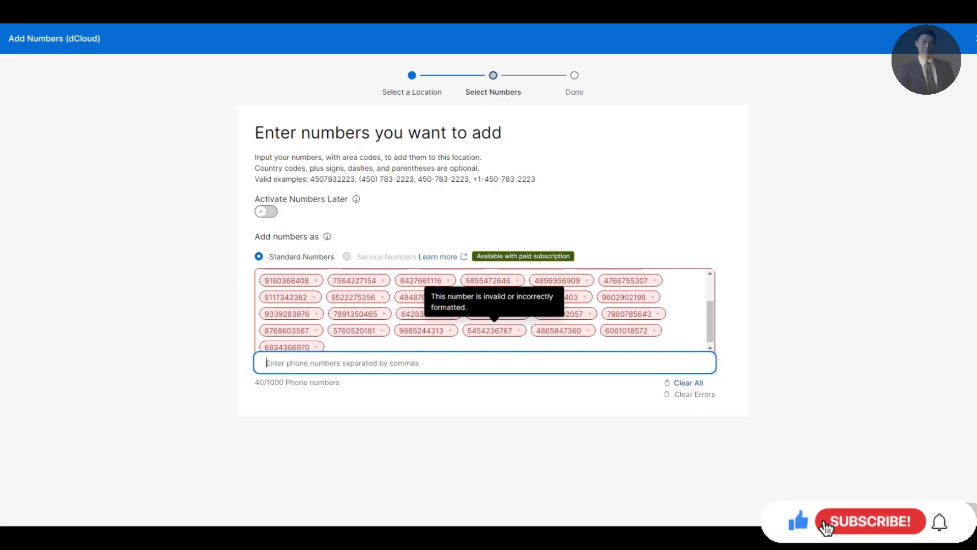
{"action": "scroll", "coordinate": [489, 321], "scroll_direction": "up", "scroll_amount": 3}
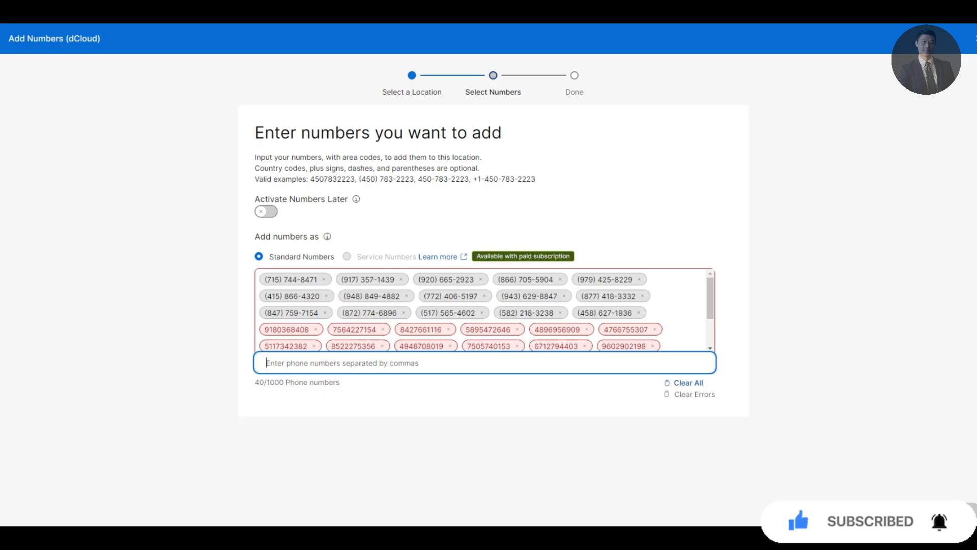
{"action": "scroll", "coordinate": [492, 317], "scroll_direction": "down", "scroll_amount": 2}
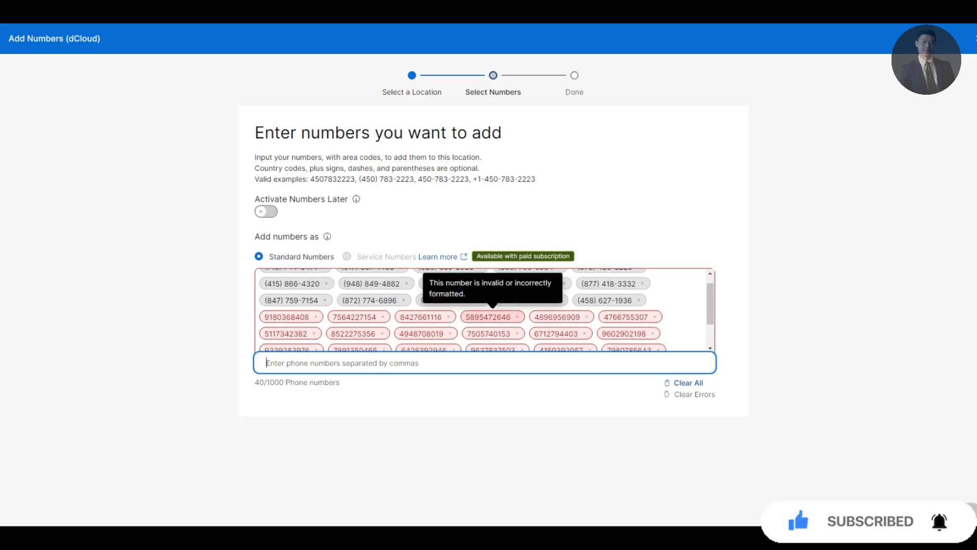
{"action": "scroll", "coordinate": [492, 316], "scroll_direction": "down", "scroll_amount": 3}
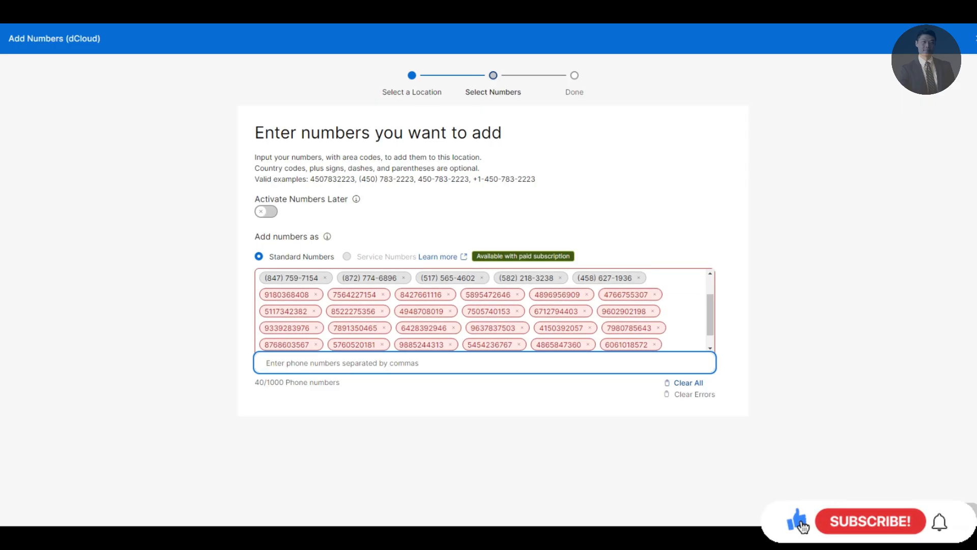
Remove every phone number flagged as invalid from the list of numbers to add.
{"action": "left_click", "coordinate": [316, 294]}
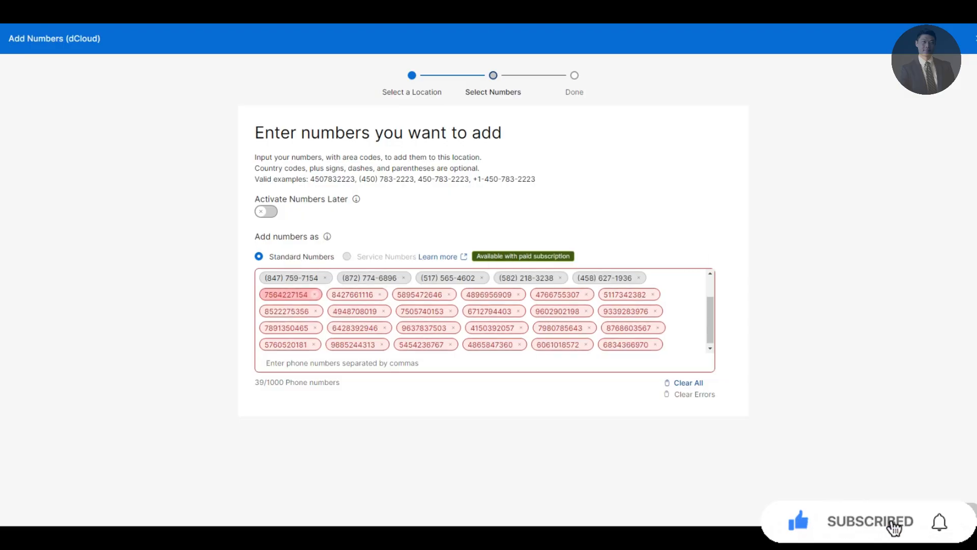
{"action": "left_click", "coordinate": [315, 294]}
{"action": "left_click", "coordinate": [315, 294]}
{"action": "left_click", "coordinate": [315, 295]}
{"action": "left_click", "coordinate": [315, 294]}
{"action": "left_click", "coordinate": [315, 294]}
{"action": "left_click", "coordinate": [315, 294]}
{"action": "left_click", "coordinate": [314, 294]}
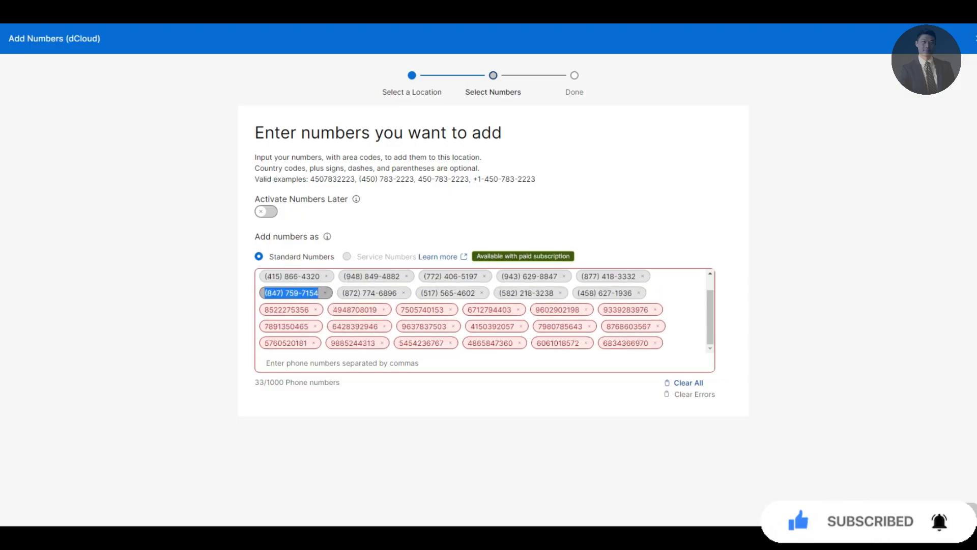
{"action": "left_click", "coordinate": [315, 309]}
{"action": "left_click", "coordinate": [315, 309]}
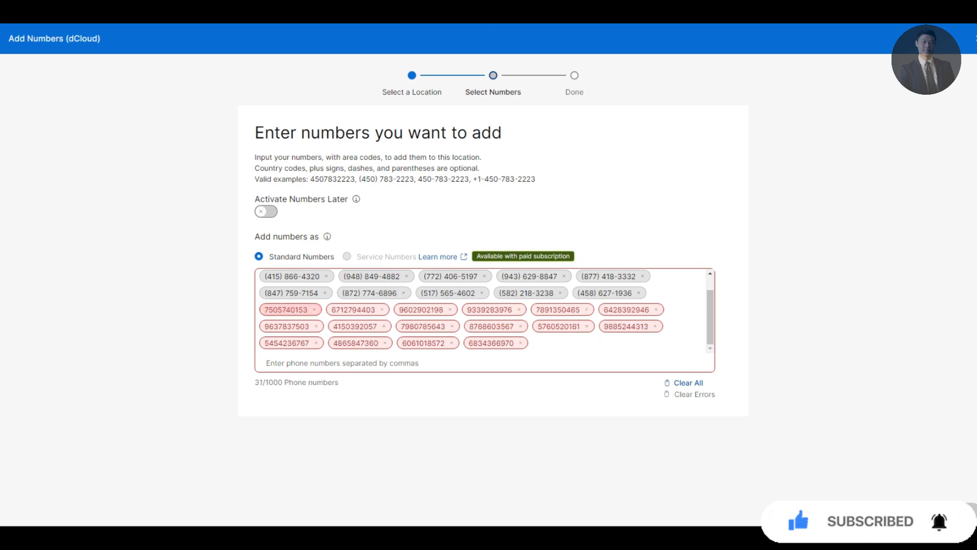
{"action": "left_click", "coordinate": [315, 310]}
{"action": "left_click", "coordinate": [315, 309]}
{"action": "left_click", "coordinate": [315, 309]}
{"action": "left_click", "coordinate": [315, 309]}
{"action": "left_click", "coordinate": [315, 310]}
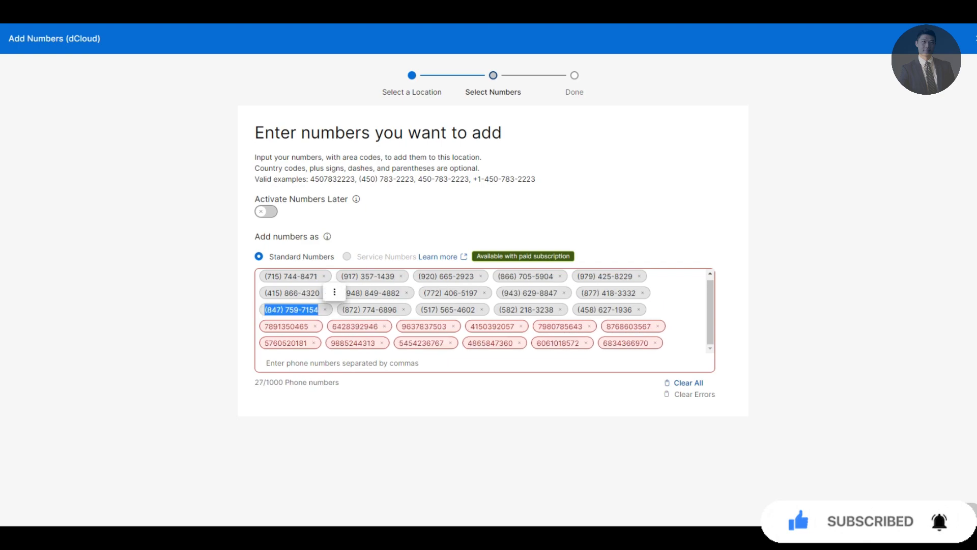
{"action": "left_click", "coordinate": [315, 326]}
{"action": "left_click", "coordinate": [315, 326]}
{"action": "left_click", "coordinate": [315, 326]}
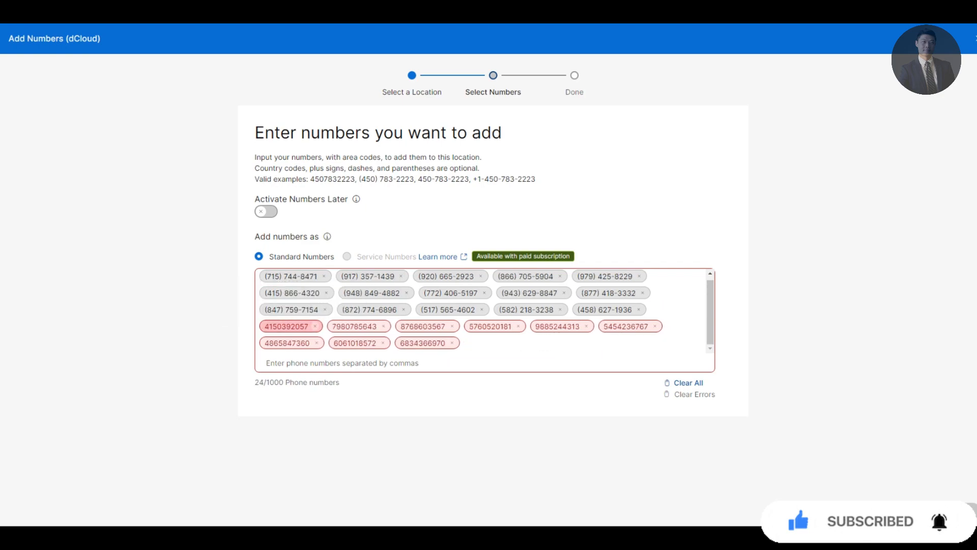
{"action": "left_click", "coordinate": [315, 326]}
{"action": "left_click", "coordinate": [315, 326]}
{"action": "left_click", "coordinate": [315, 326]}
{"action": "left_click", "coordinate": [316, 329]}
{"action": "left_click", "coordinate": [316, 329]}
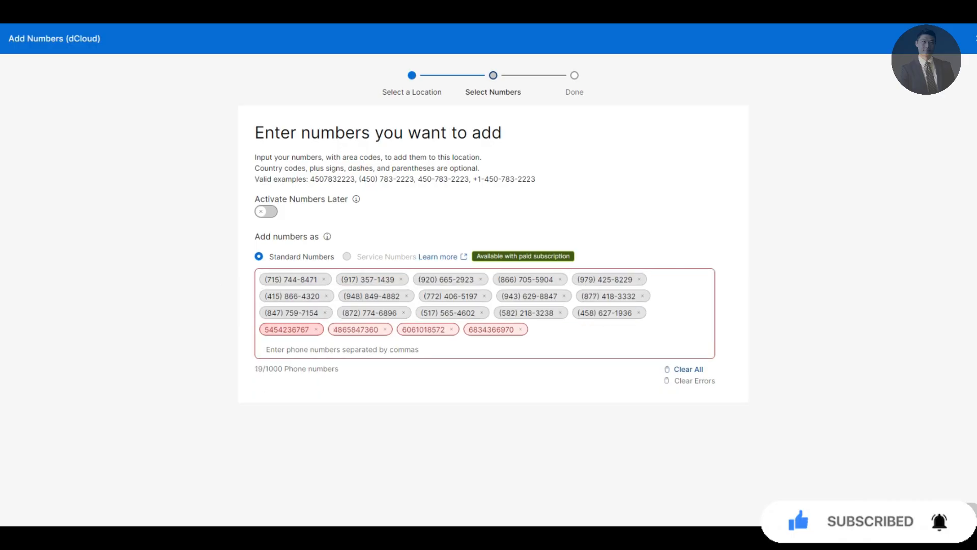
{"action": "left_click", "coordinate": [316, 329]}
{"action": "left_click", "coordinate": [316, 329]}
{"action": "left_click", "coordinate": [316, 329]}
{"action": "left_click", "coordinate": [316, 330]}
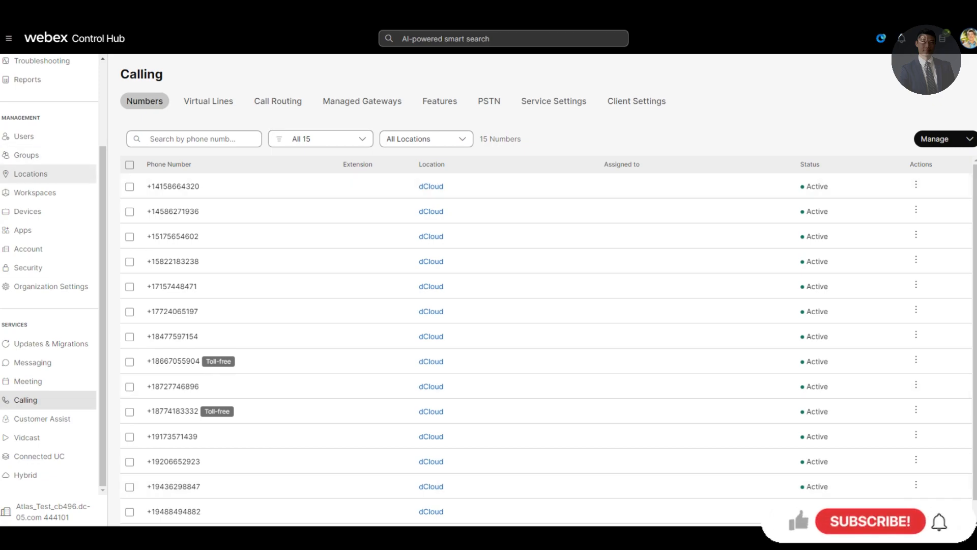
Open the Calling settings of the dCloud location.
{"action": "left_click", "coordinate": [30, 174]}
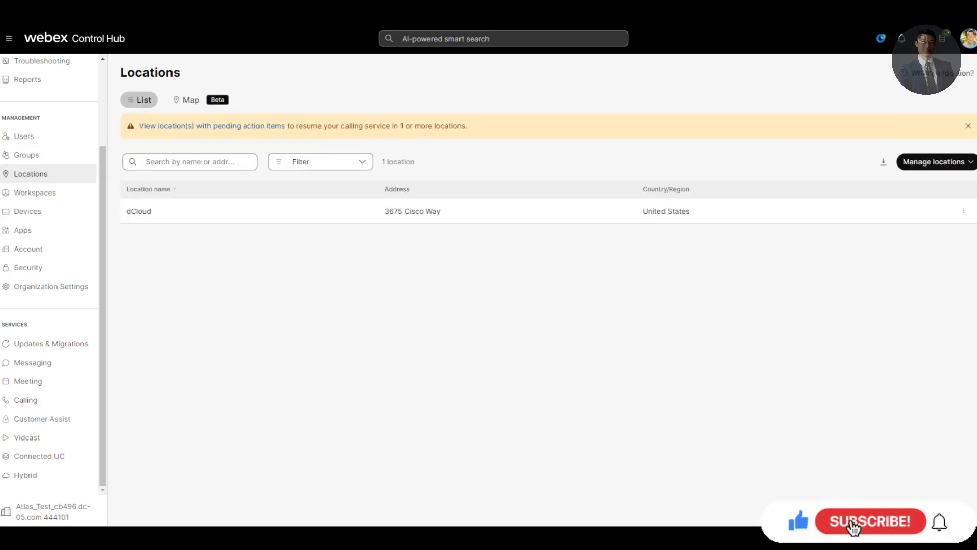
{"action": "left_click", "coordinate": [139, 211]}
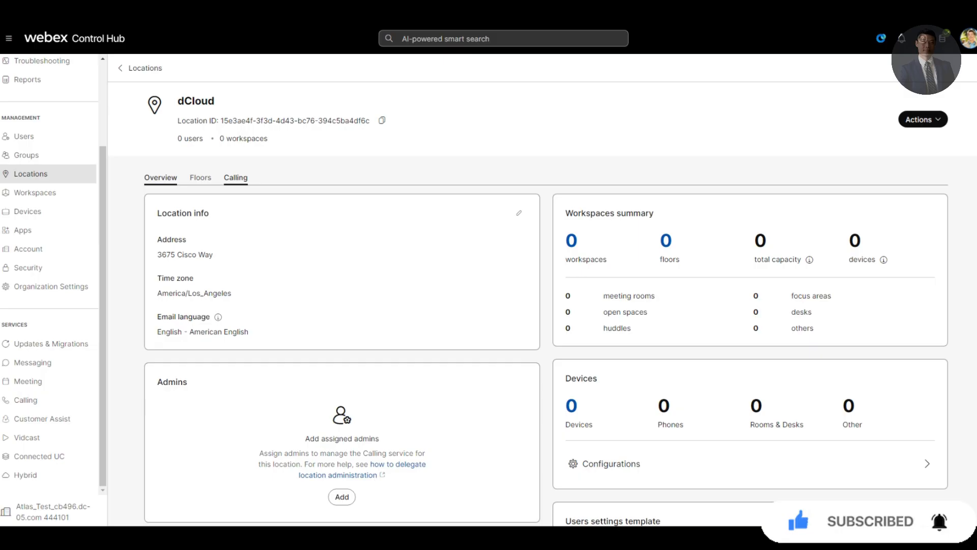
{"action": "left_click", "coordinate": [235, 177]}
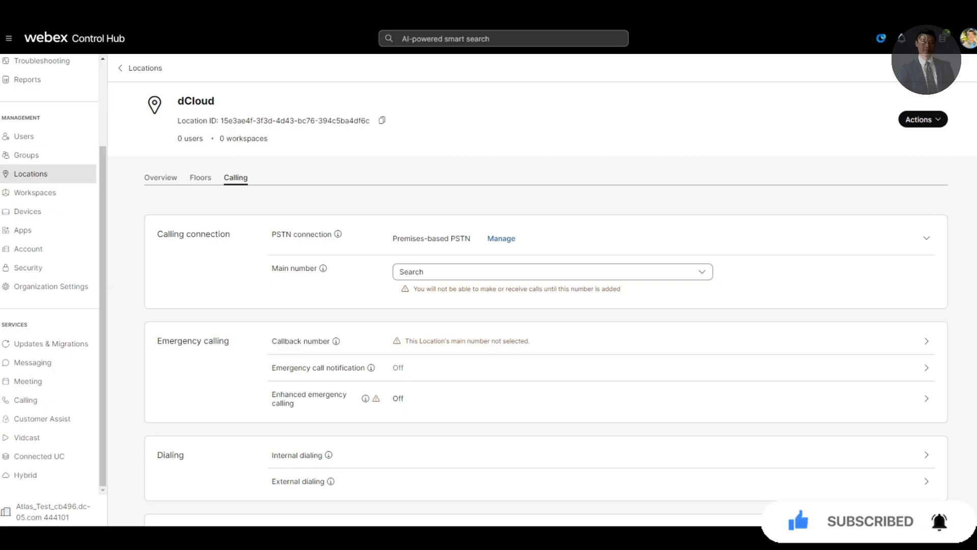
Set the dCloud location's main number to the first number in the list of available numbers.
{"action": "left_click", "coordinate": [552, 271]}
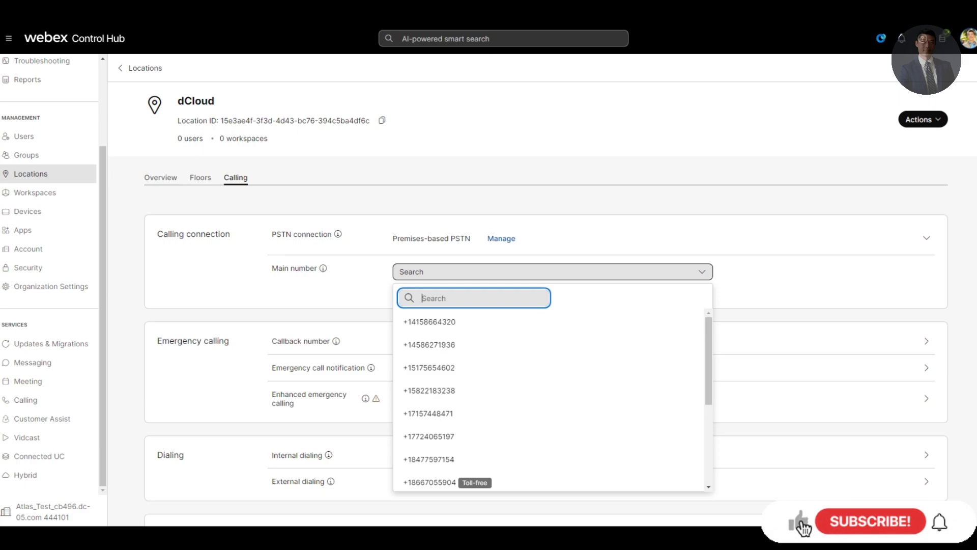
{"action": "left_click", "coordinate": [429, 321]}
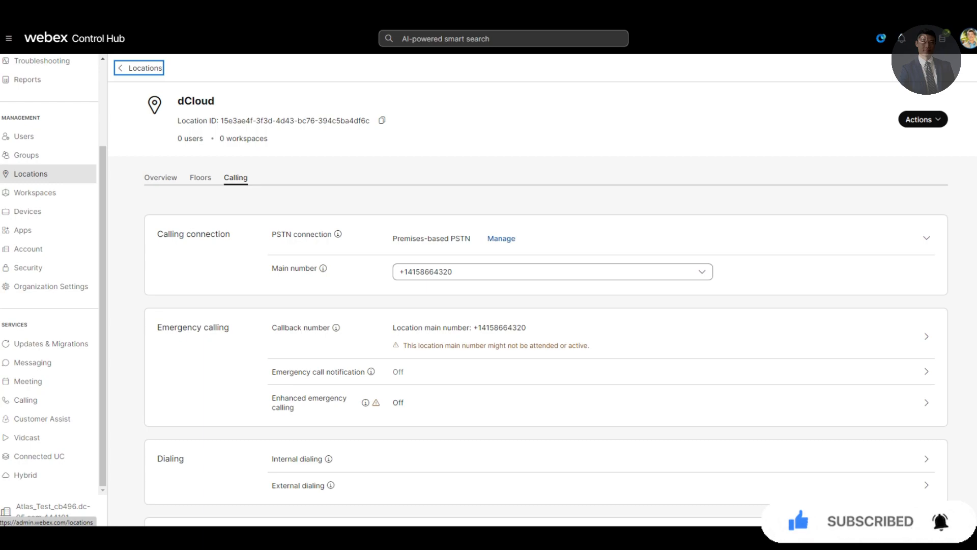
Edit the licenses of the user who has the full admin role and add Webex Calling Professional to their calling services.
{"action": "left_click", "coordinate": [31, 137]}
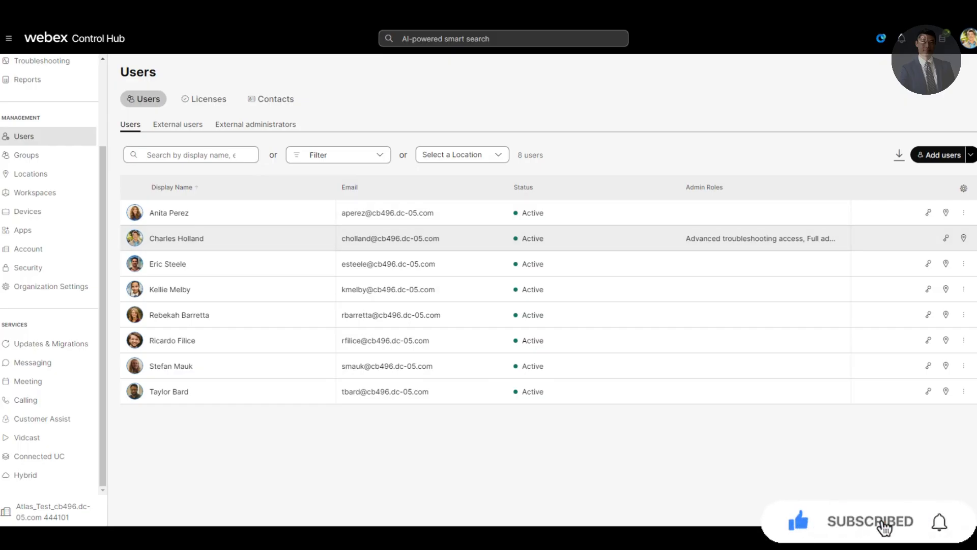
{"action": "left_click", "coordinate": [176, 238]}
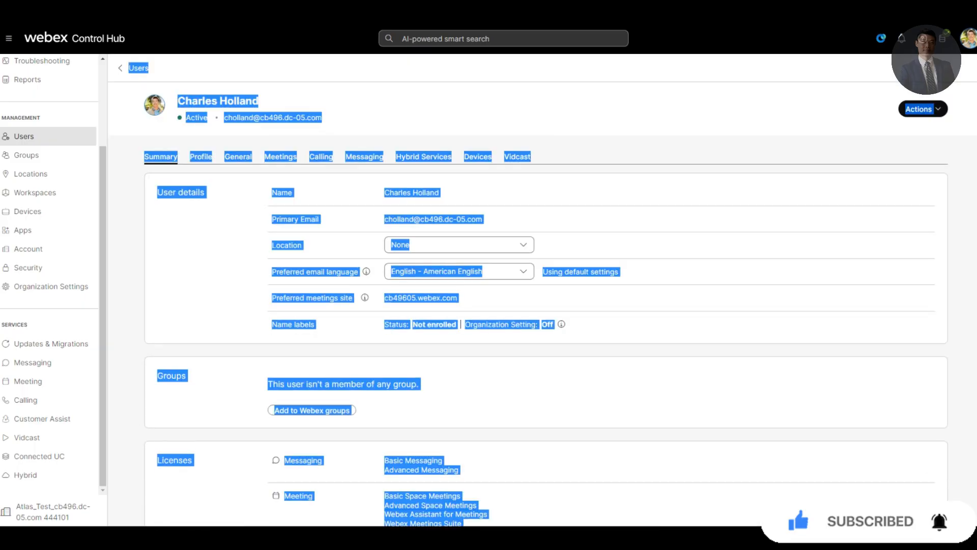
{"action": "left_click", "coordinate": [176, 238]}
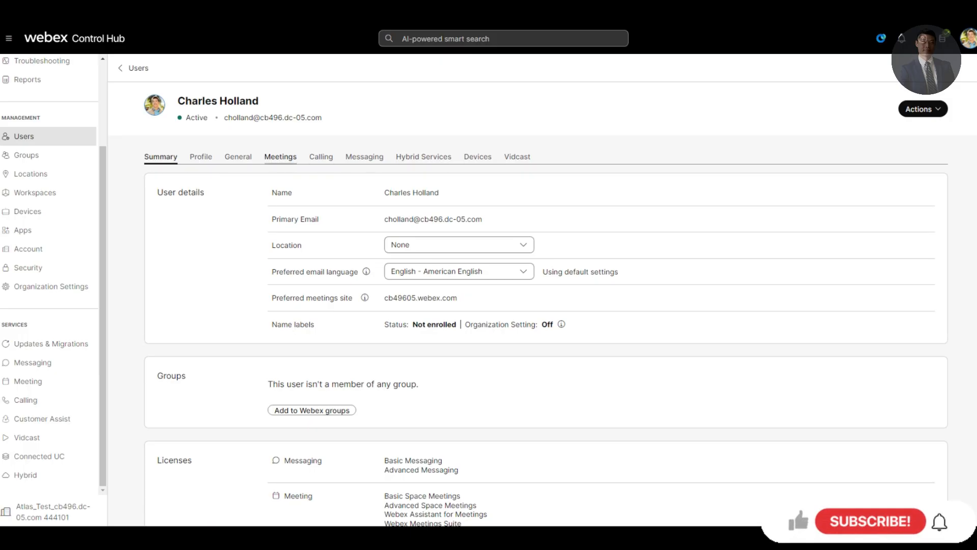
{"action": "scroll", "coordinate": [545, 305], "scroll_direction": "down", "scroll_amount": 5}
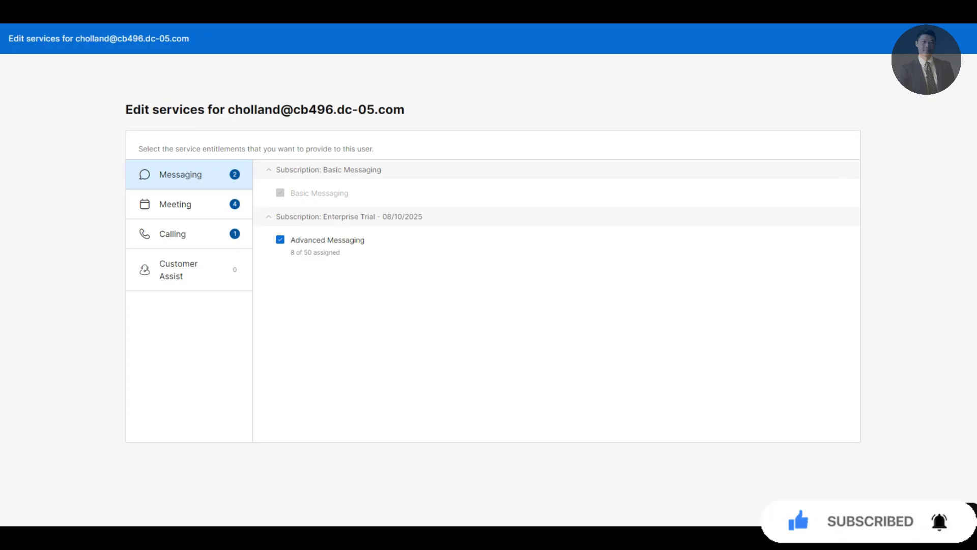
{"action": "left_click", "coordinate": [189, 234]}
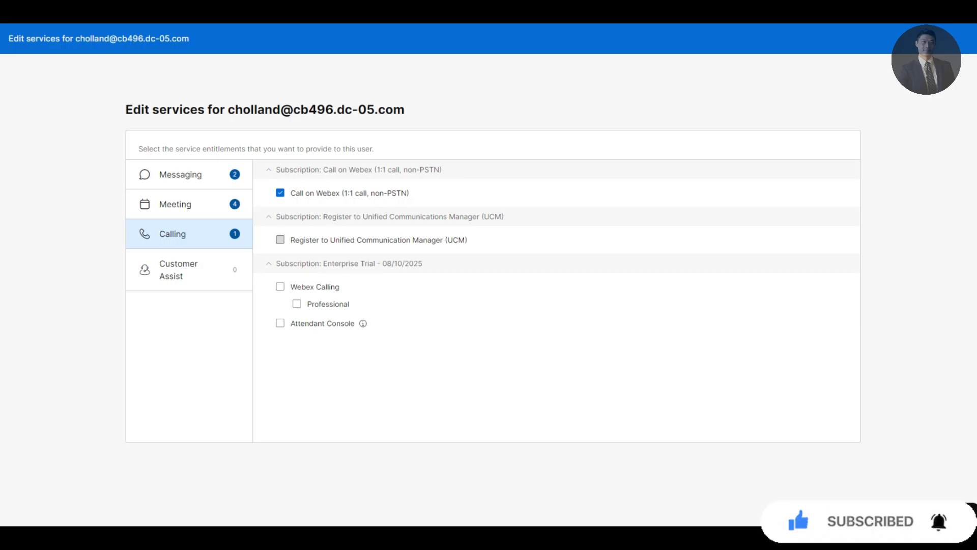
{"action": "left_click", "coordinate": [280, 286]}
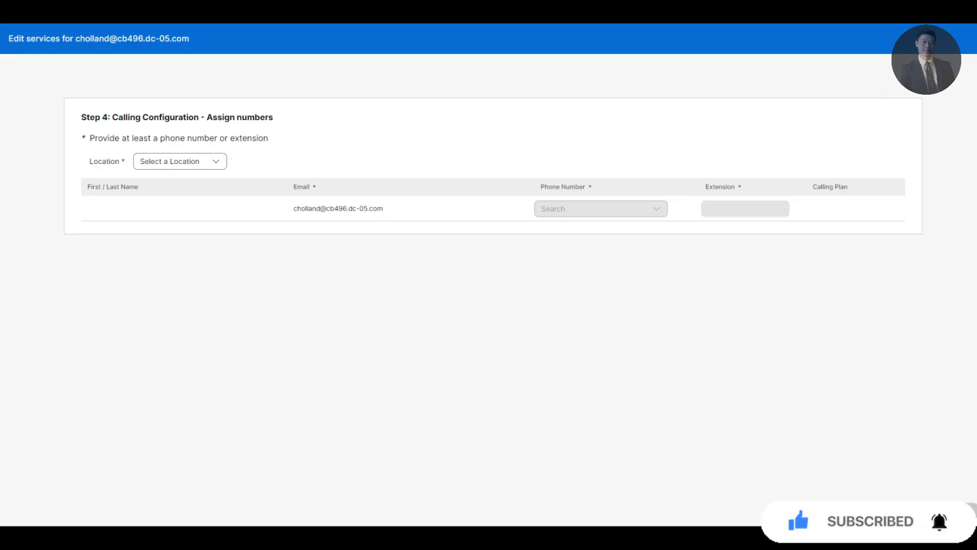
Assign the admin user the dCloud location, the first available phone number and extension 6018, and save the service changes.
{"action": "left_click", "coordinate": [180, 161]}
{"action": "left_click", "coordinate": [156, 211]}
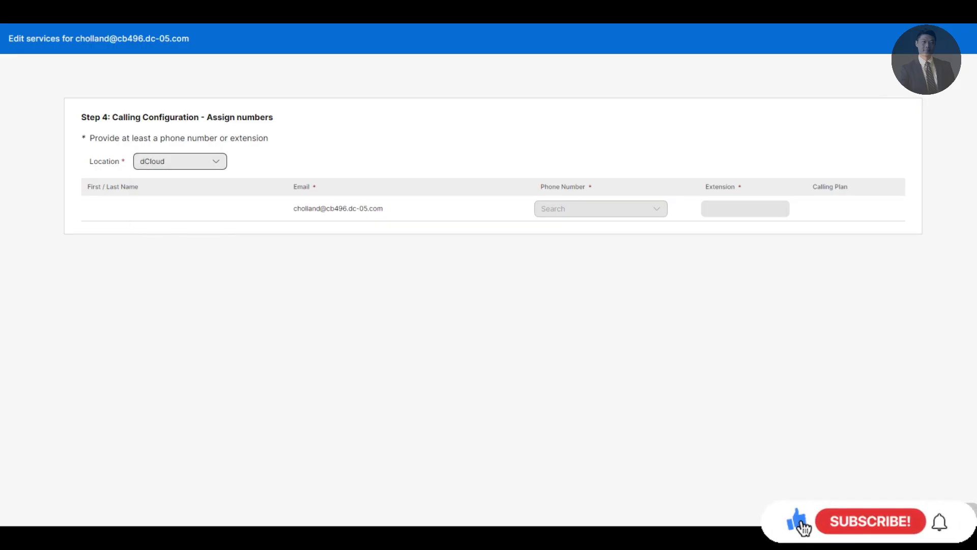
{"action": "left_click", "coordinate": [600, 208]}
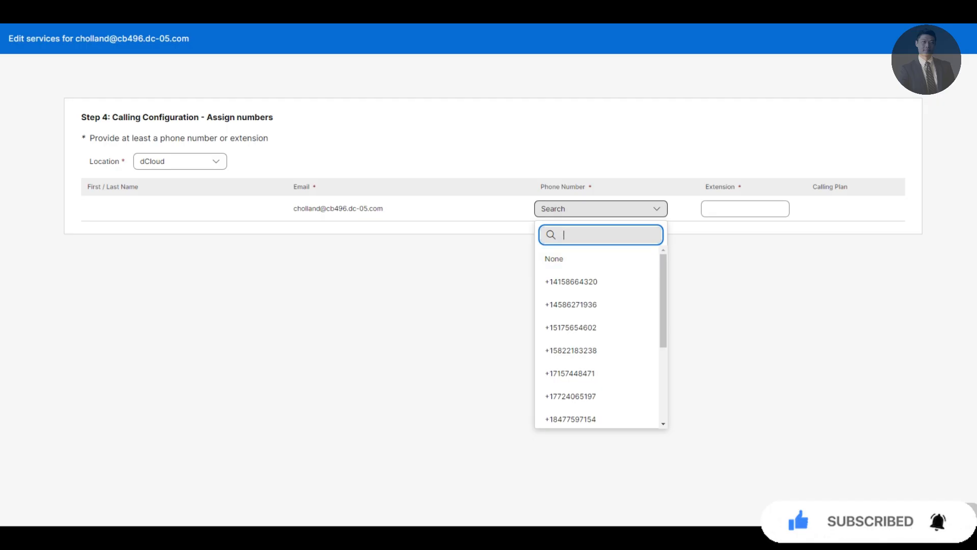
{"action": "left_click", "coordinate": [571, 281]}
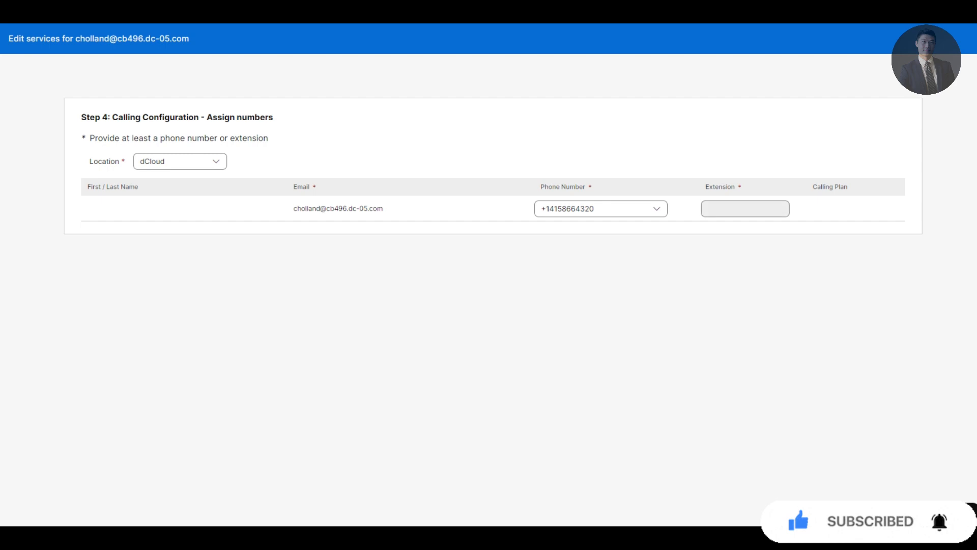
{"action": "left_click", "coordinate": [745, 208]}
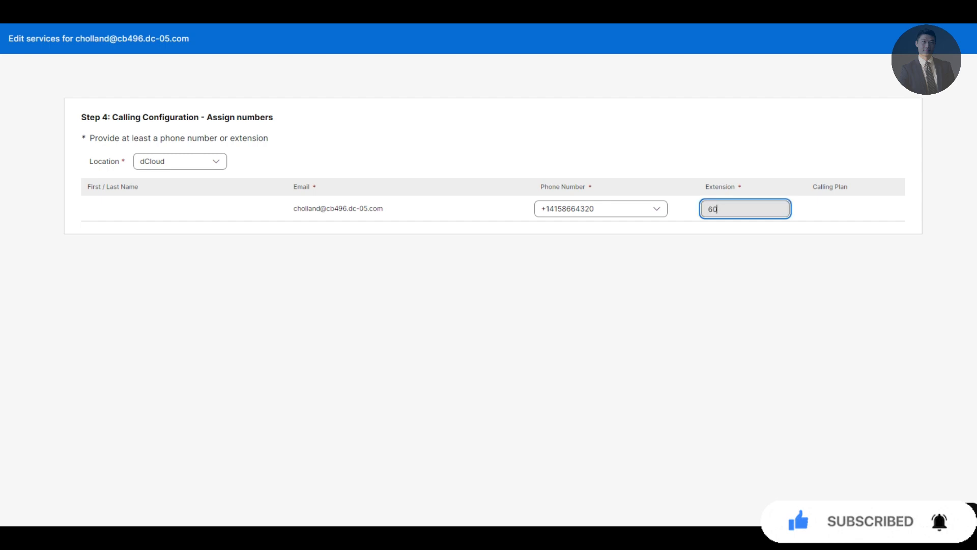
{"action": "left_click", "coordinate": [963, 511]}
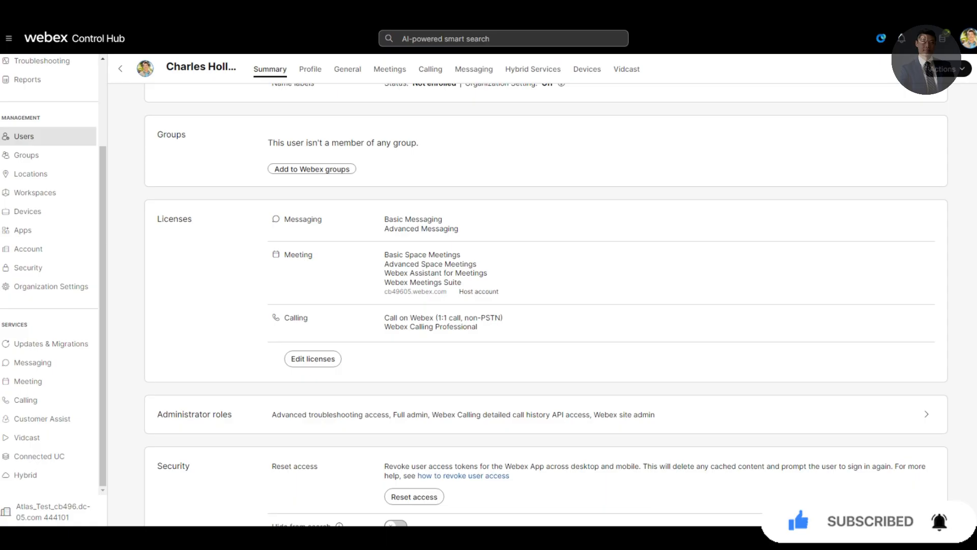
{"action": "left_click_drag", "start_coordinate": [384, 317], "coordinate": [477, 327]}
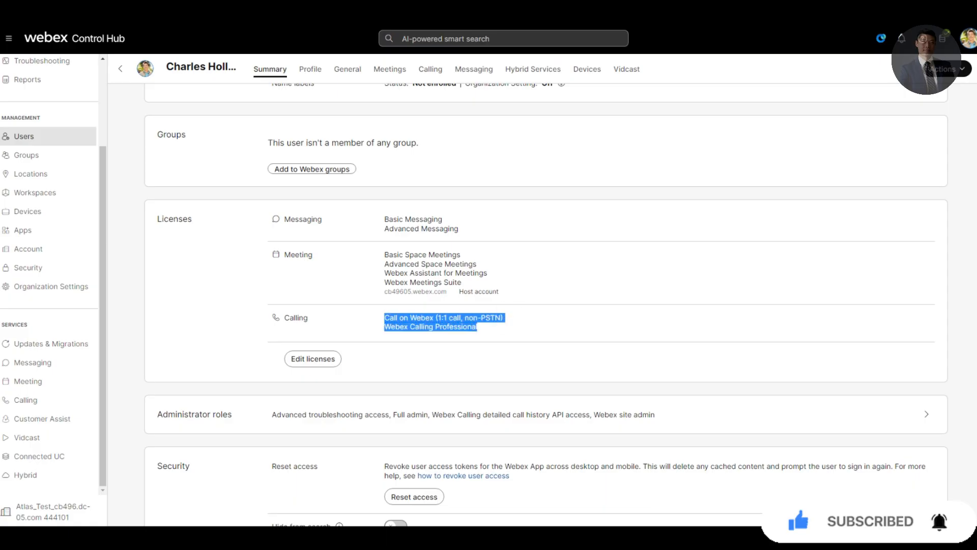
{"action": "left_click", "coordinate": [478, 328]}
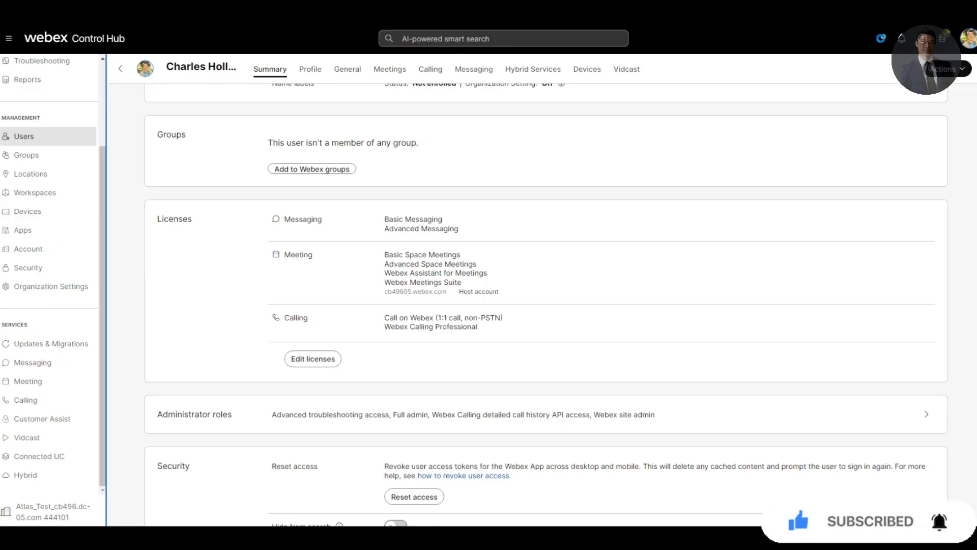
Edit the licenses of the last user in the user list and add Webex Calling to their calling services.
{"action": "left_click", "coordinate": [24, 136]}
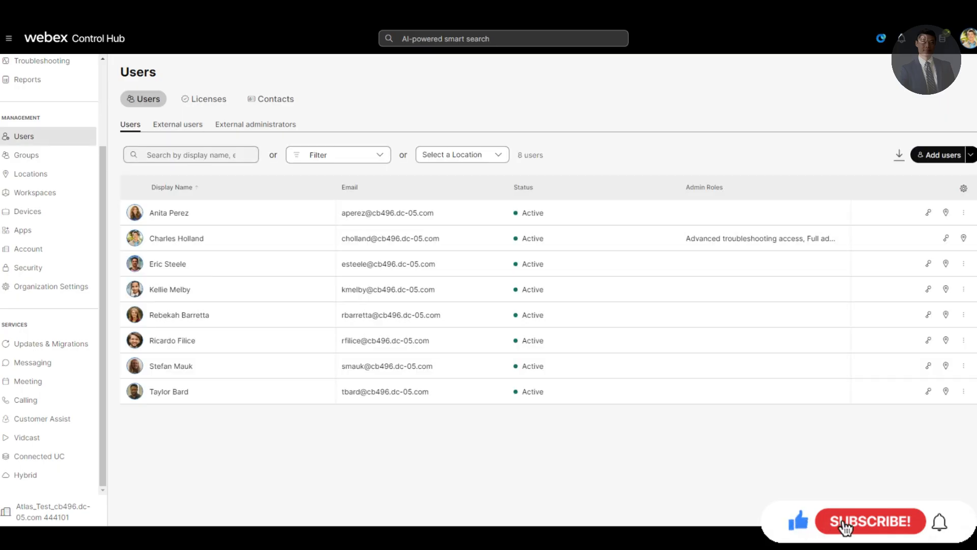
{"action": "double_click", "coordinate": [169, 392]}
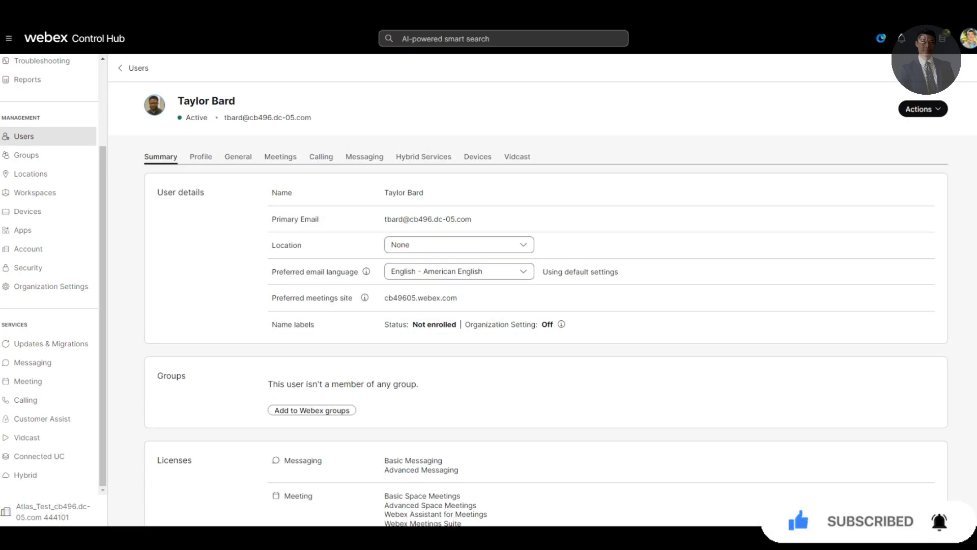
{"action": "scroll", "coordinate": [543, 296], "scroll_direction": "down", "scroll_amount": 4}
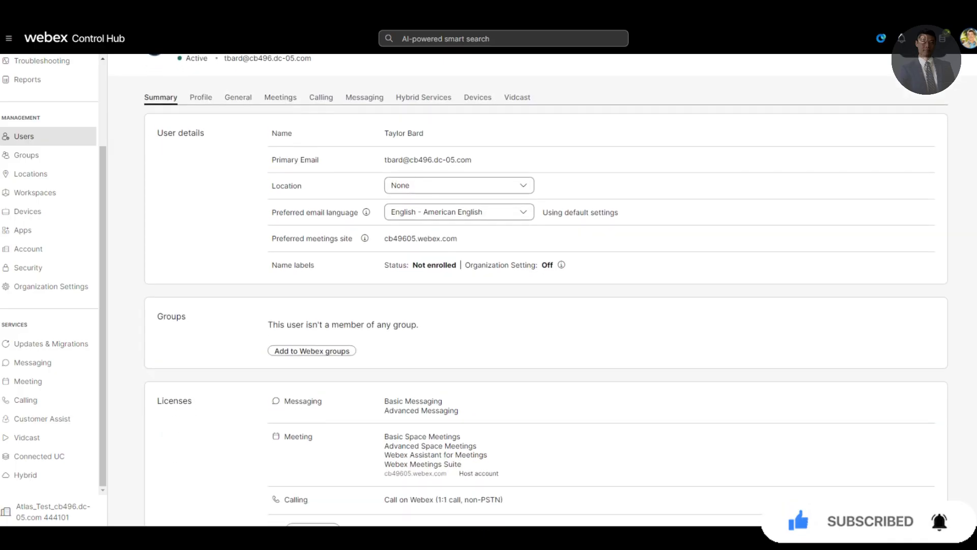
{"action": "left_click", "coordinate": [313, 385]}
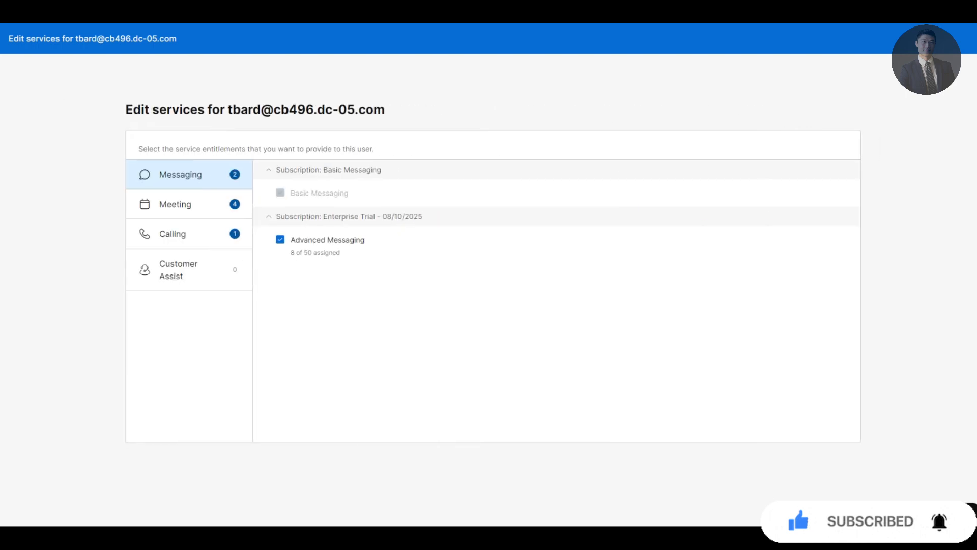
{"action": "left_click", "coordinate": [173, 234]}
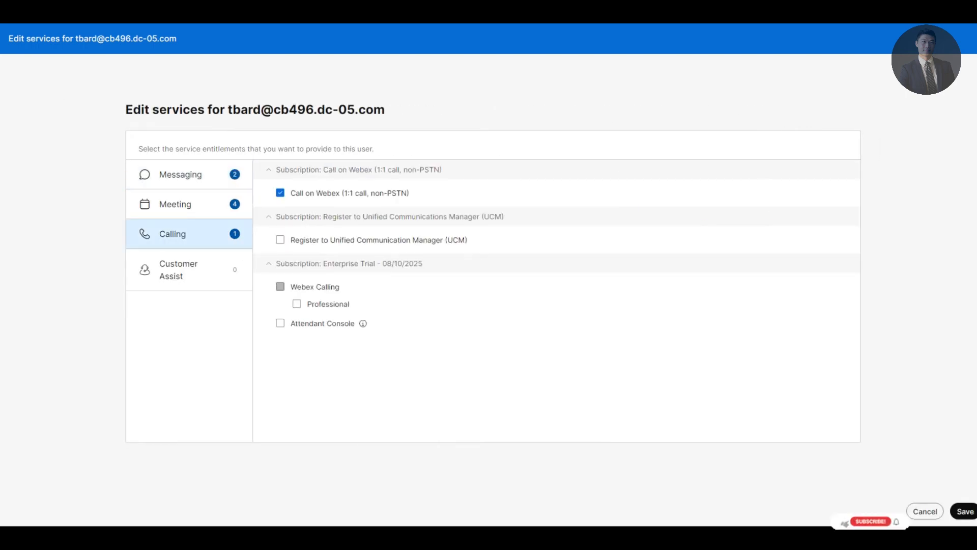
{"action": "left_click", "coordinate": [280, 287]}
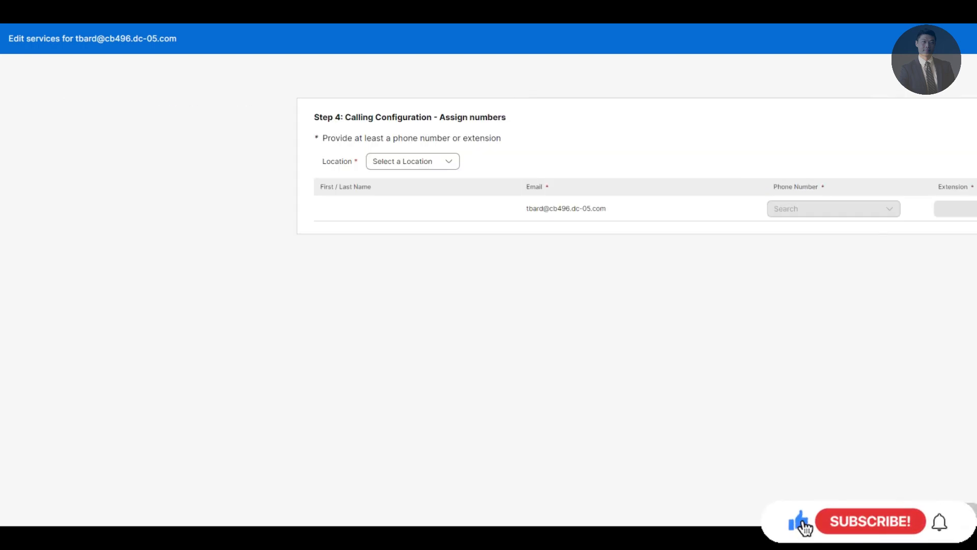
Assign this user the dCloud location, the first available phone number and extension 6026, and save the service changes.
{"action": "left_click", "coordinate": [180, 161]}
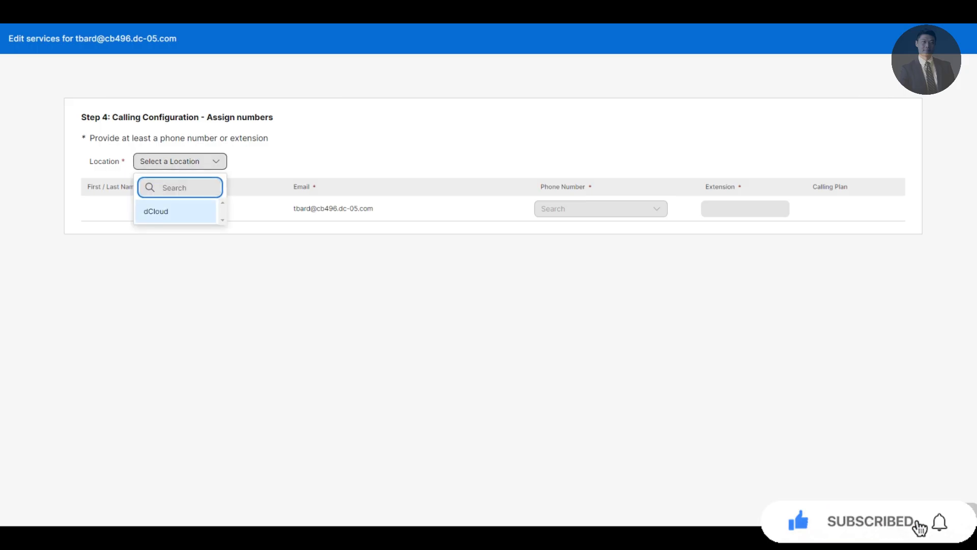
{"action": "left_click", "coordinate": [156, 211]}
{"action": "left_click", "coordinate": [601, 209]}
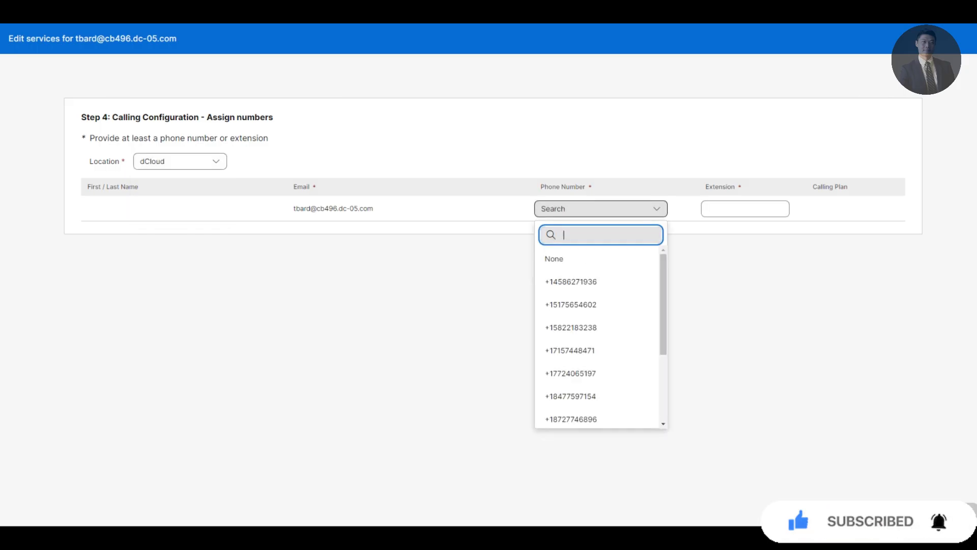
{"action": "left_click", "coordinate": [572, 281]}
{"action": "left_click", "coordinate": [745, 208]}
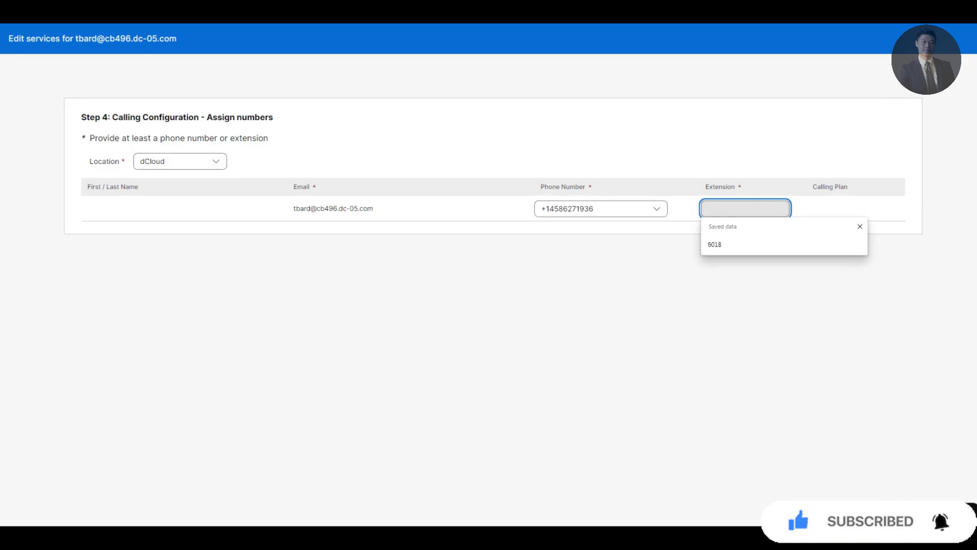
{"action": "type", "text": "6026"}
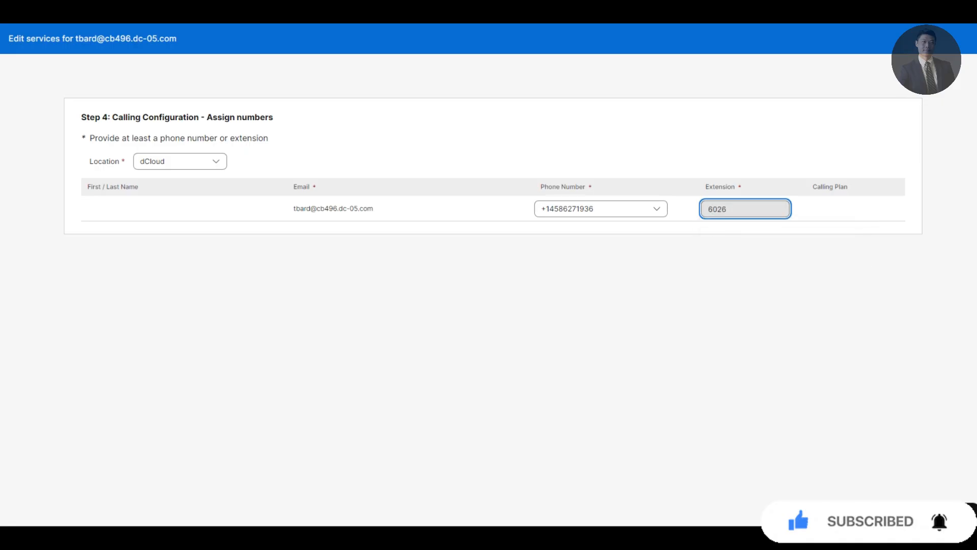
{"action": "left_click", "coordinate": [960, 511]}
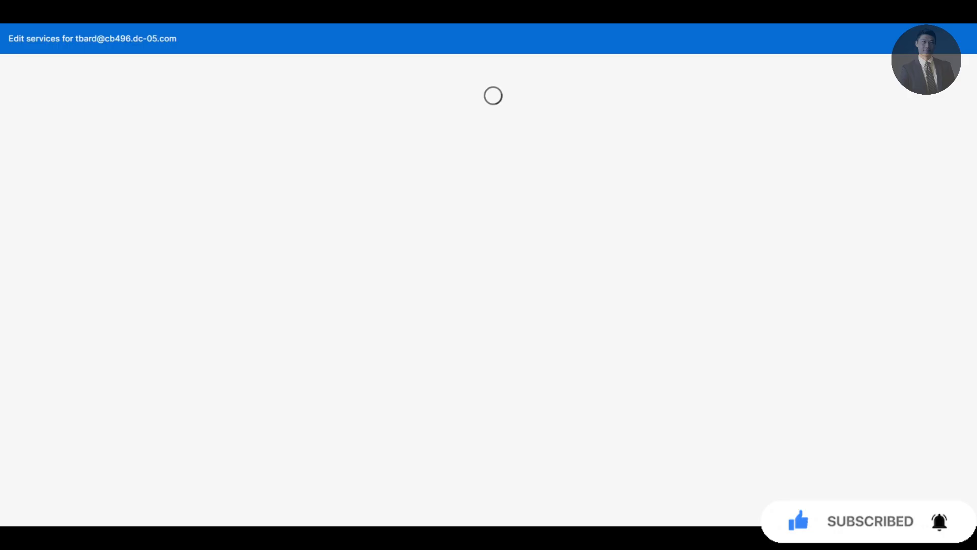